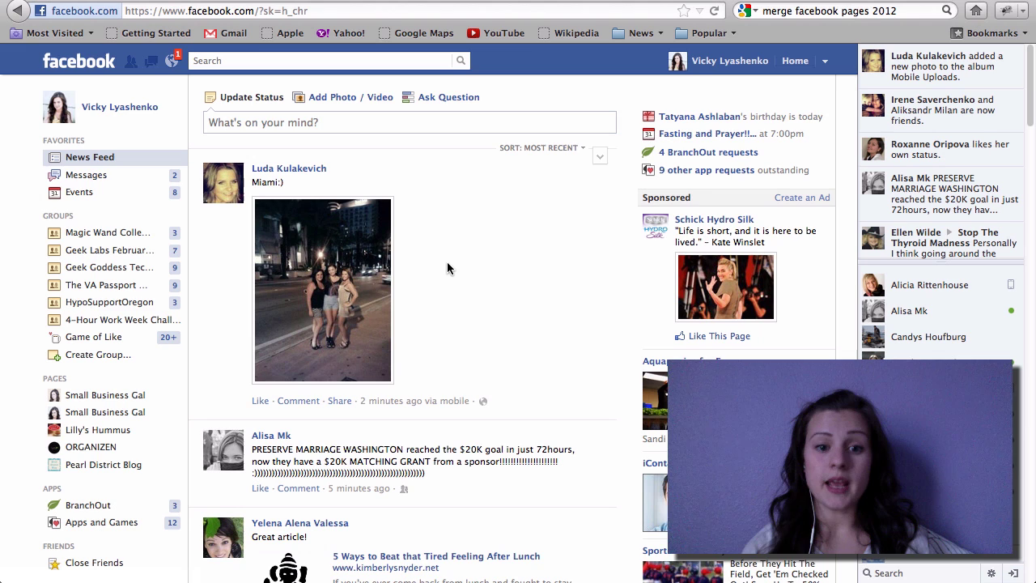
# Step: Open the basic information settings of the second Small Business Gal page and place the cursor in its Name field
pyautogui.scroll(-5, 449, 266)
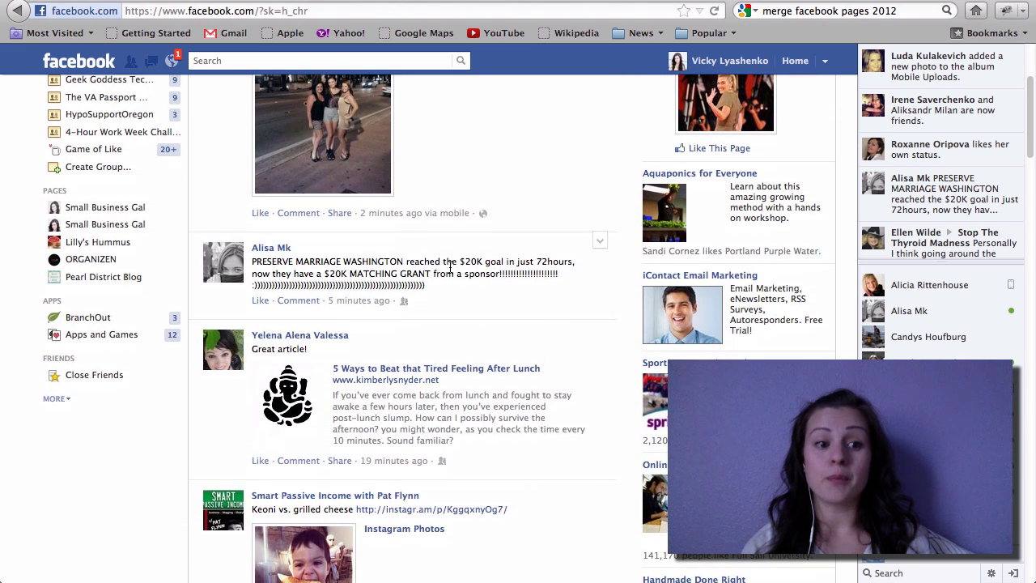
pyautogui.scroll(2, 450, 267)
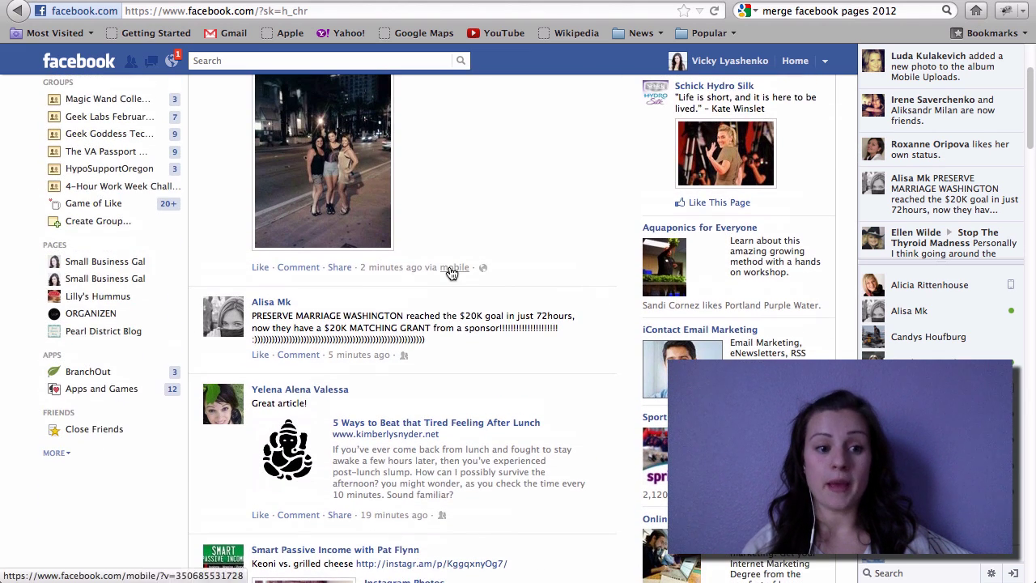
pyautogui.click(131, 285)
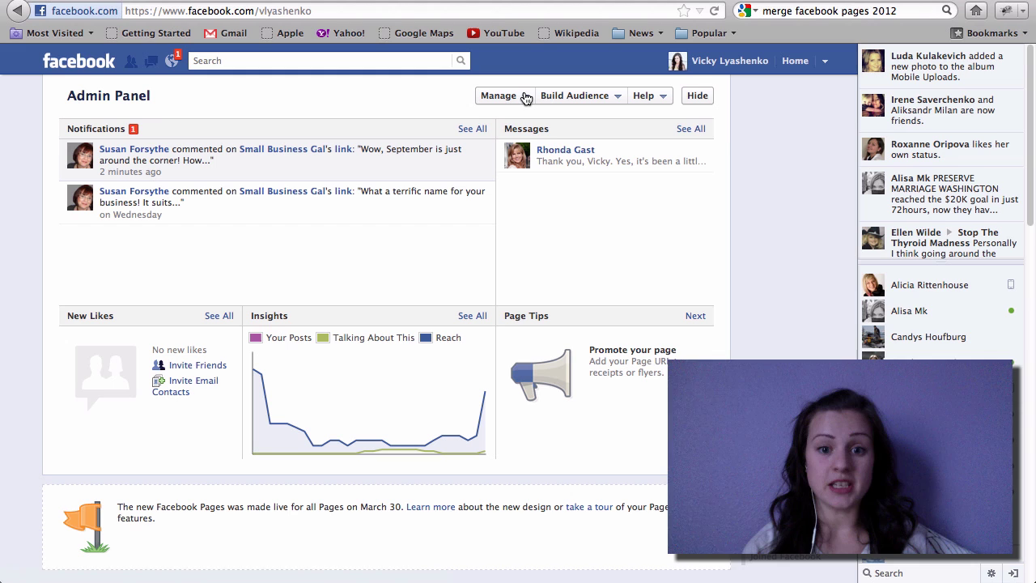
pyautogui.click(524, 97)
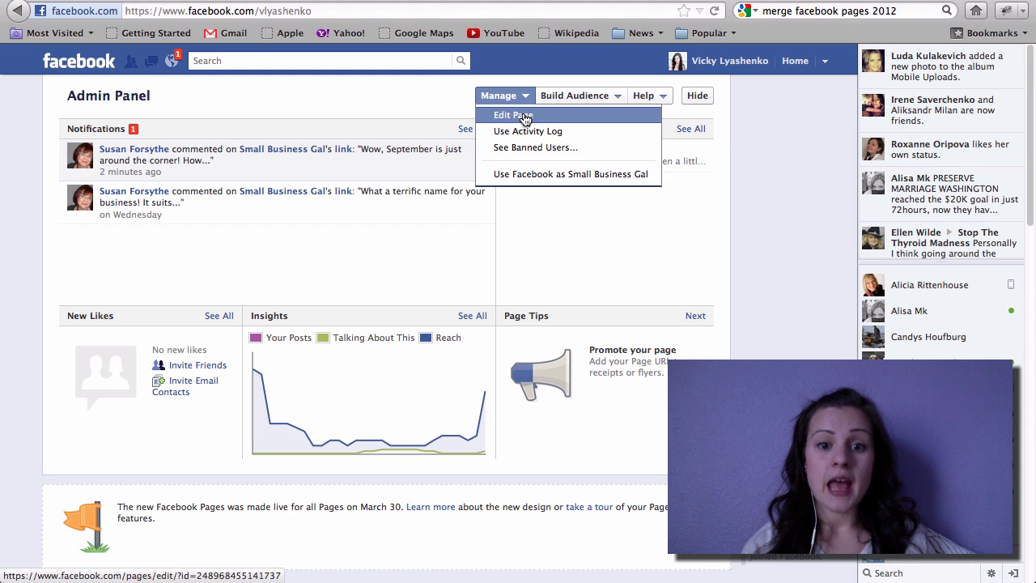
pyautogui.click(523, 115)
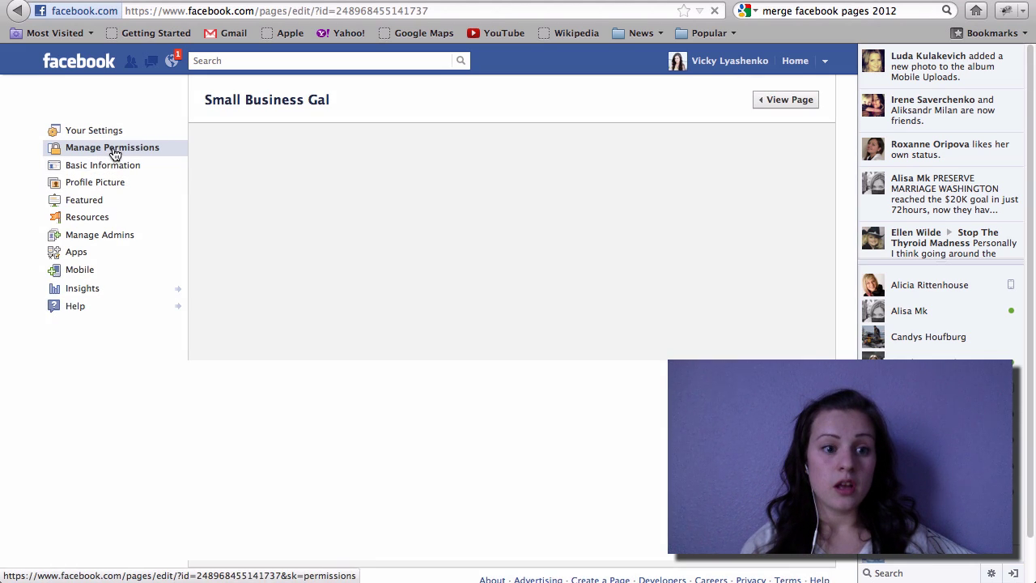
pyautogui.click(108, 165)
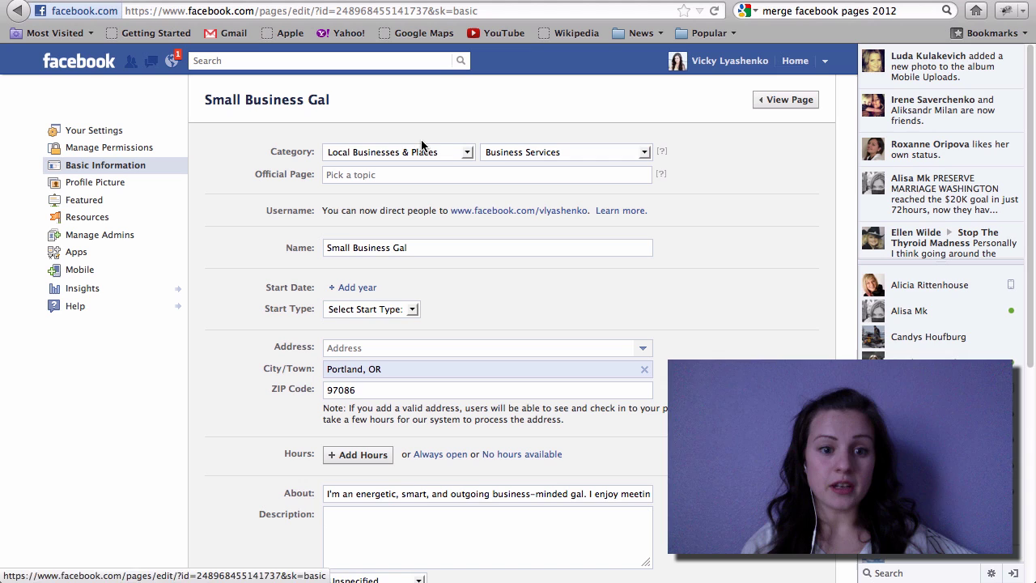
pyautogui.moveTo(427, 248); pyautogui.dragTo(314, 249)
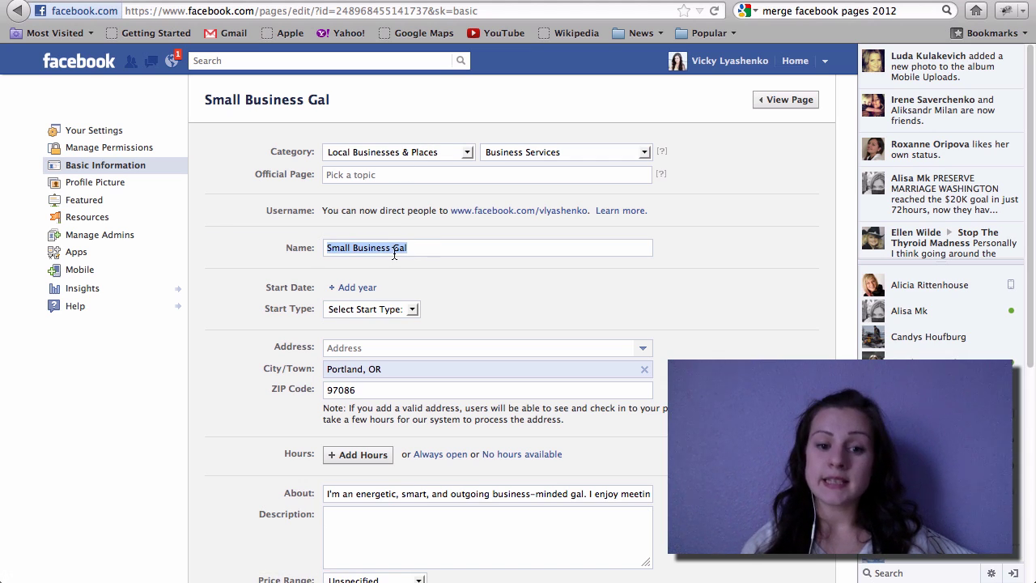
pyautogui.click(456, 249)
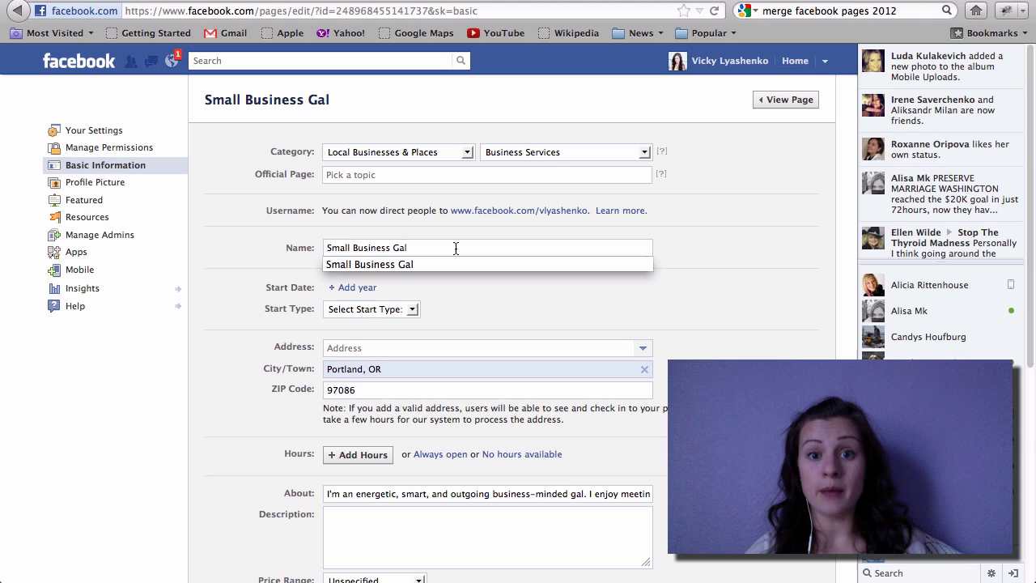
# Step: Set the page's category to People with the subcategory Business Person
pyautogui.click(424, 154)
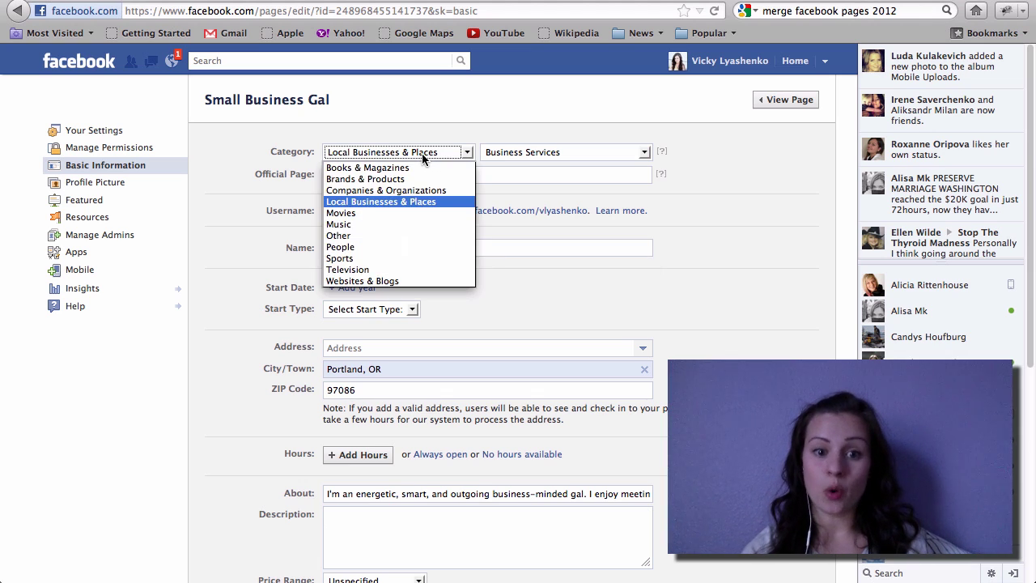
pyautogui.click(409, 247)
pyautogui.click(530, 159)
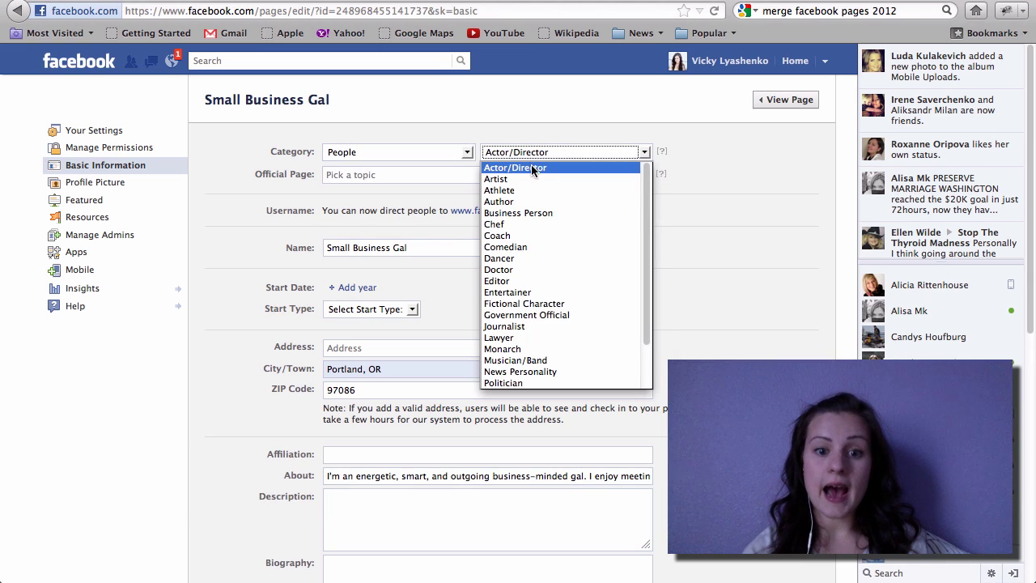
pyautogui.click(528, 211)
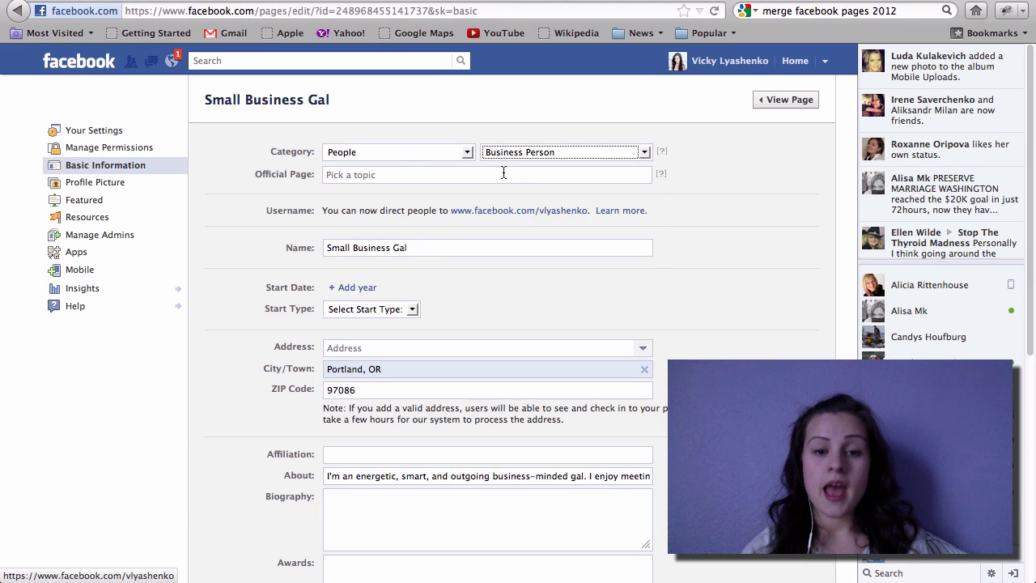
# Step: Set the page's category to Local Businesses & Places with the subcategory Business Services, and save the changes
pyautogui.click(410, 152)
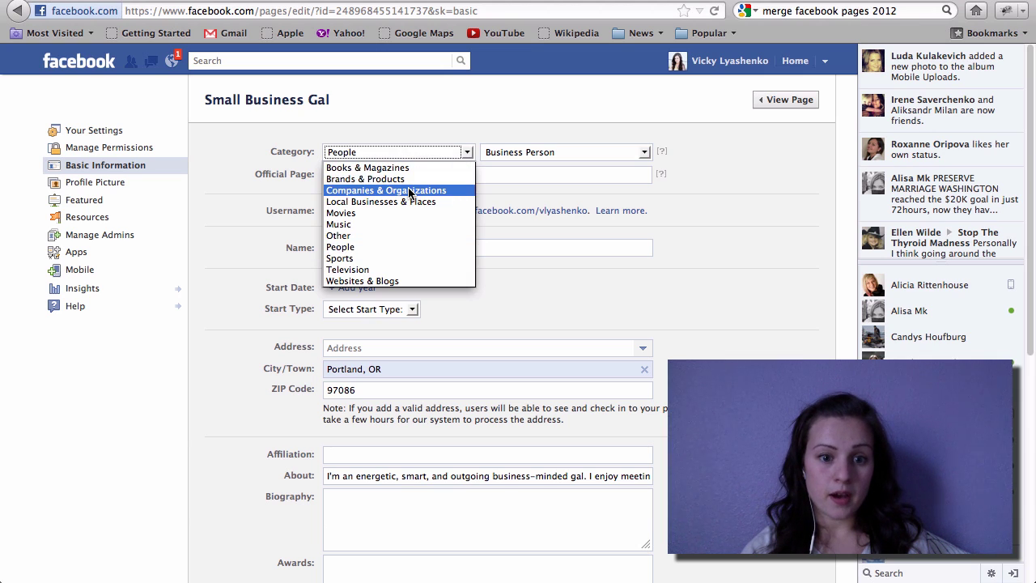
pyautogui.click(408, 201)
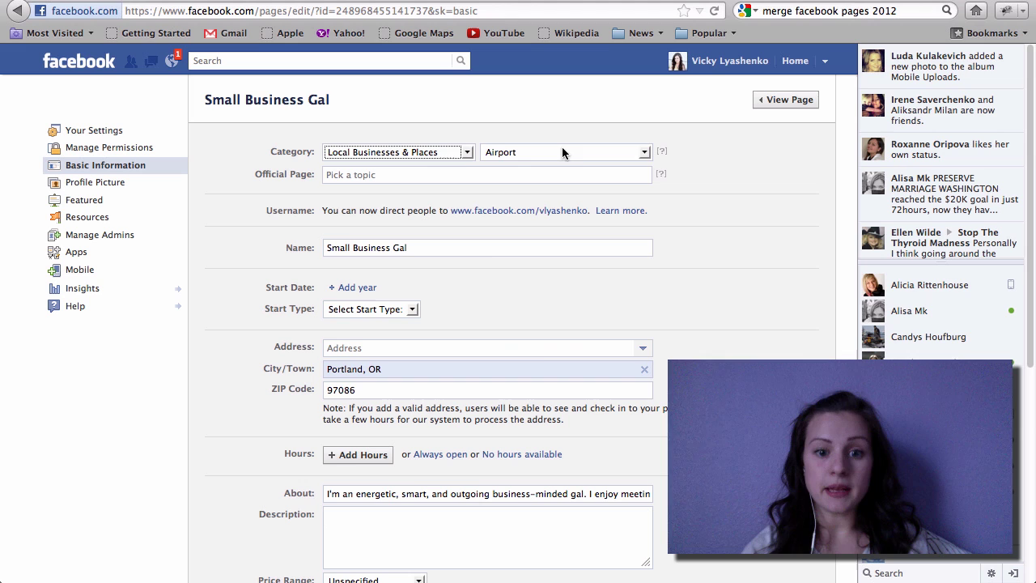
pyautogui.click(578, 152)
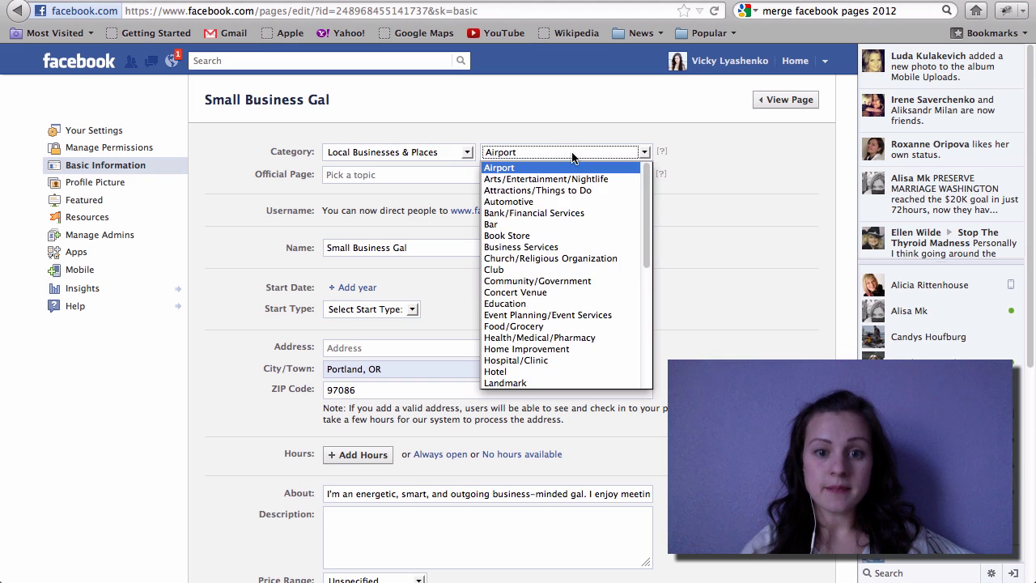
pyautogui.click(556, 247)
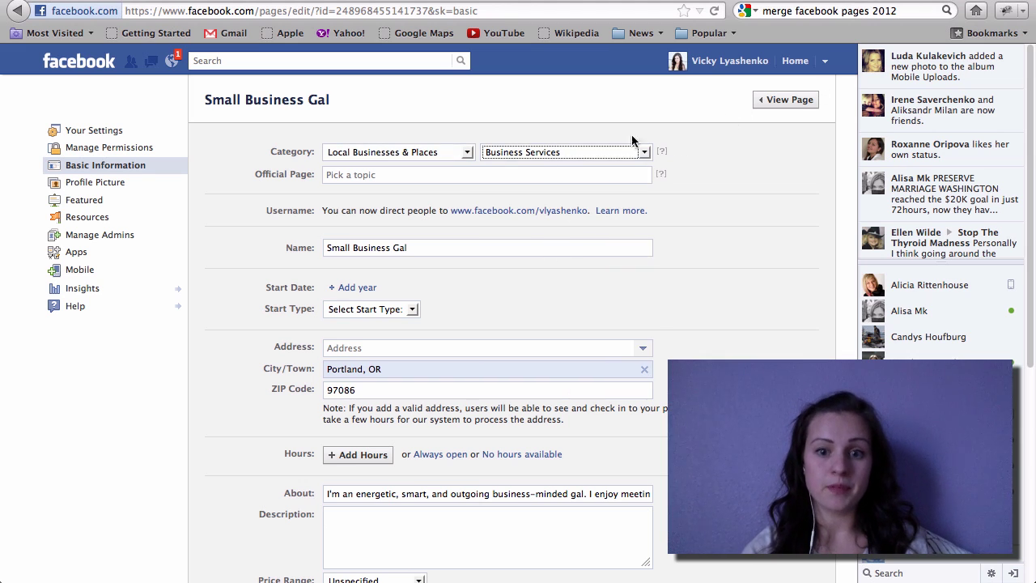
pyautogui.scroll(-5, 336, 307)
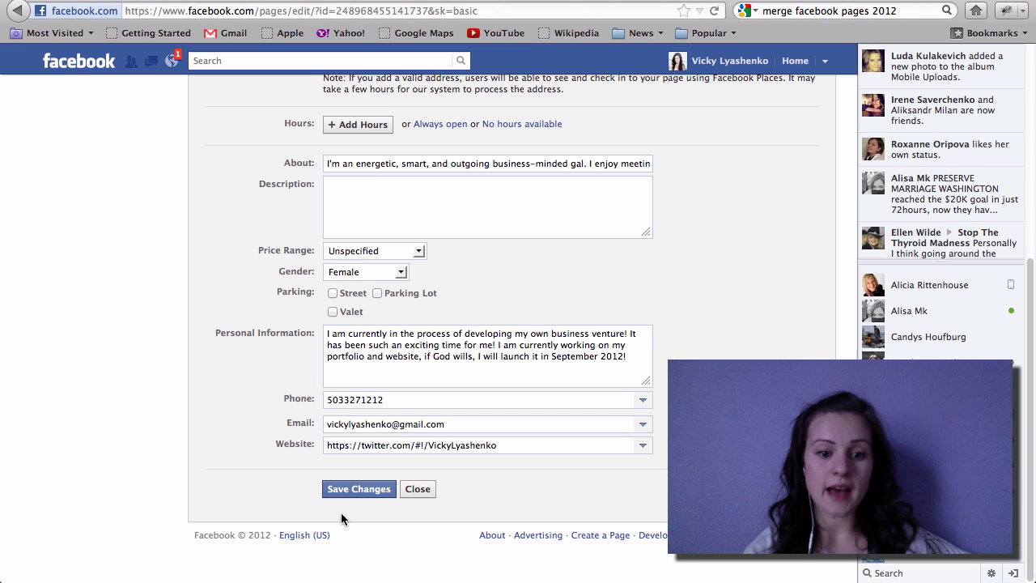
pyautogui.click(371, 487)
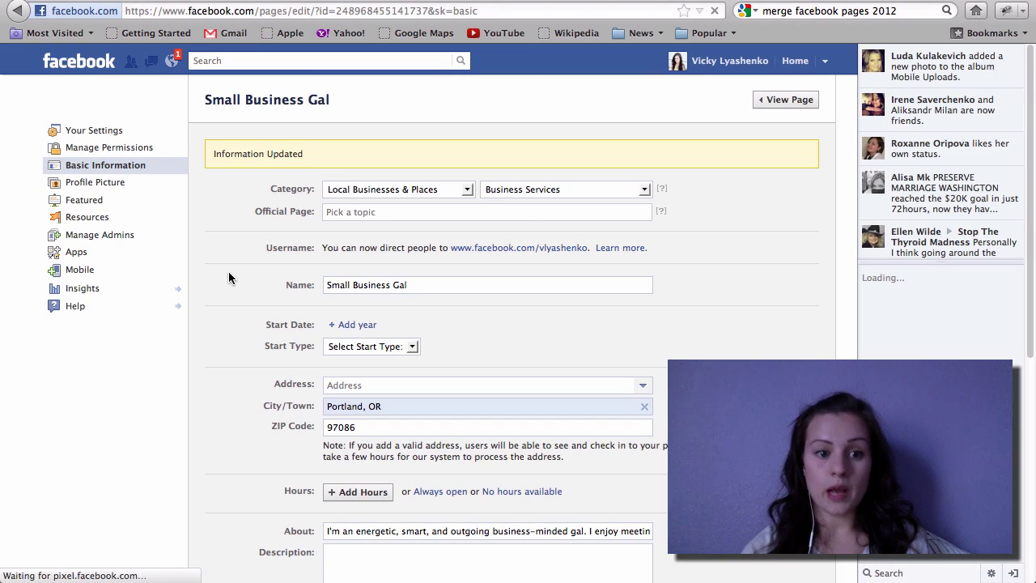
# Step: Return to the news feed and open the first Small Business Gal page to view its cover and like count
pyautogui.click(89, 63)
pyautogui.scroll(-3, 350, 391)
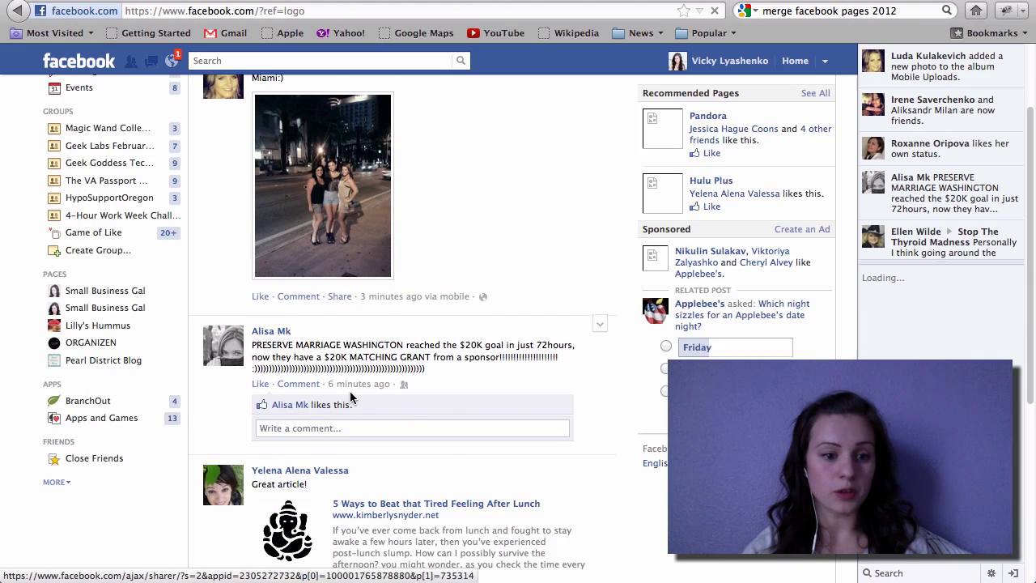
pyautogui.scroll(1, 350, 391)
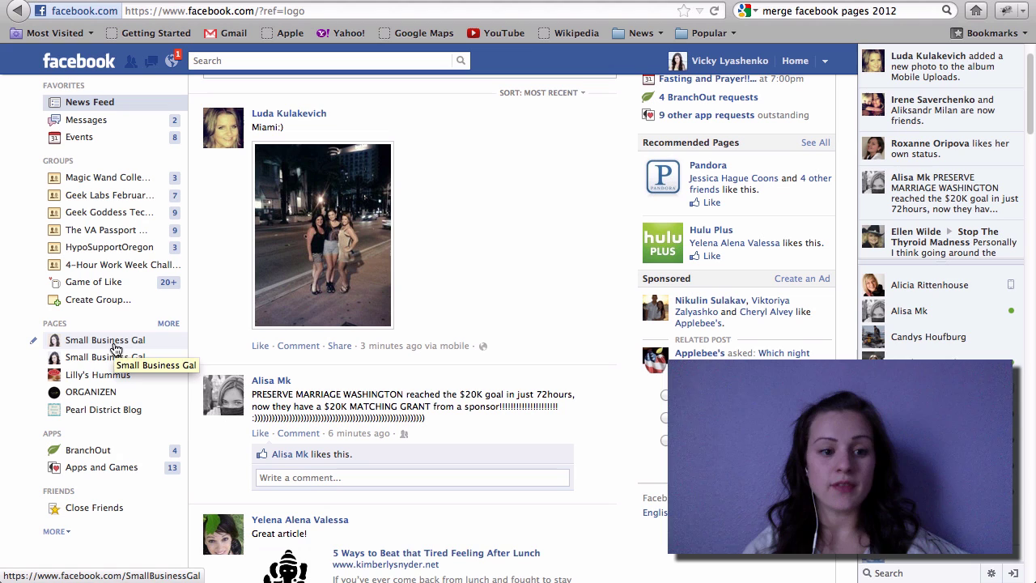
pyautogui.click(825, 65)
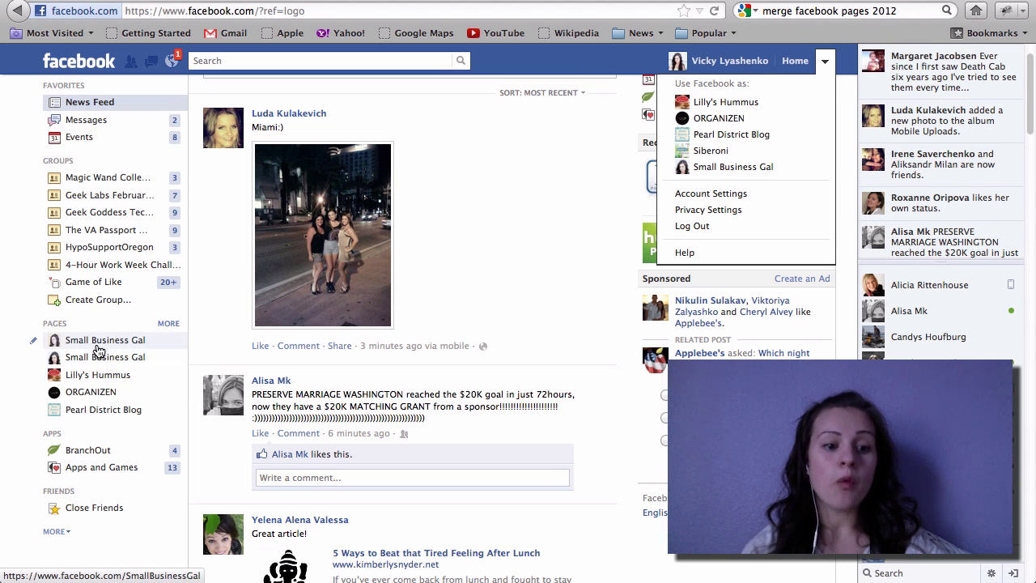
pyautogui.click(96, 348)
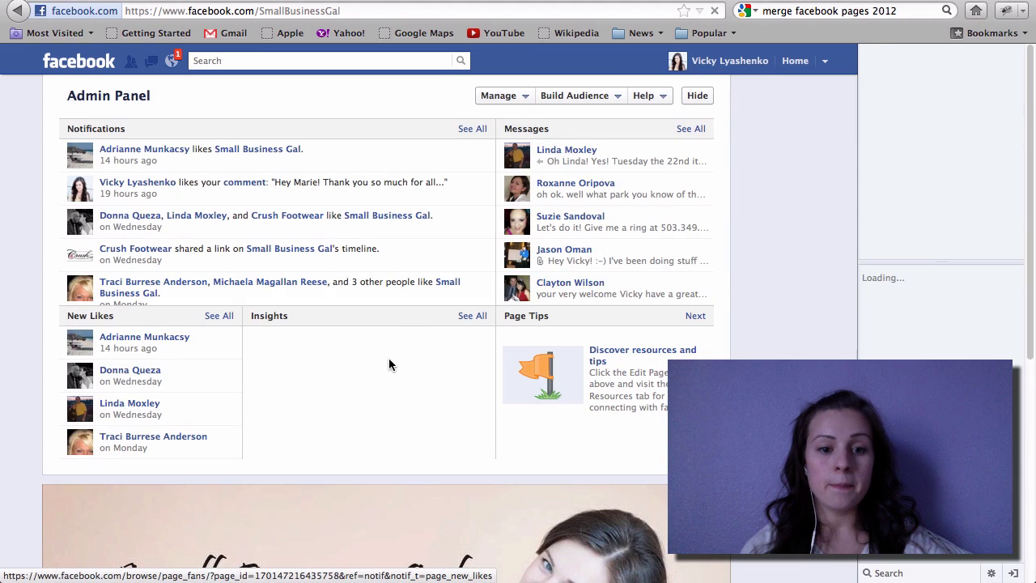
pyautogui.scroll(-5, 389, 360)
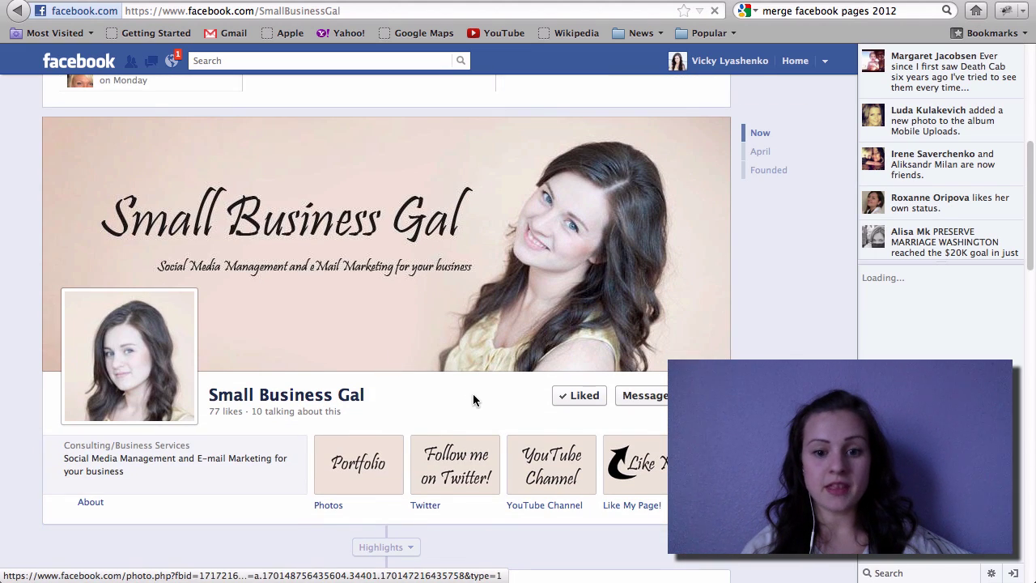
pyautogui.scroll(-2, 474, 401)
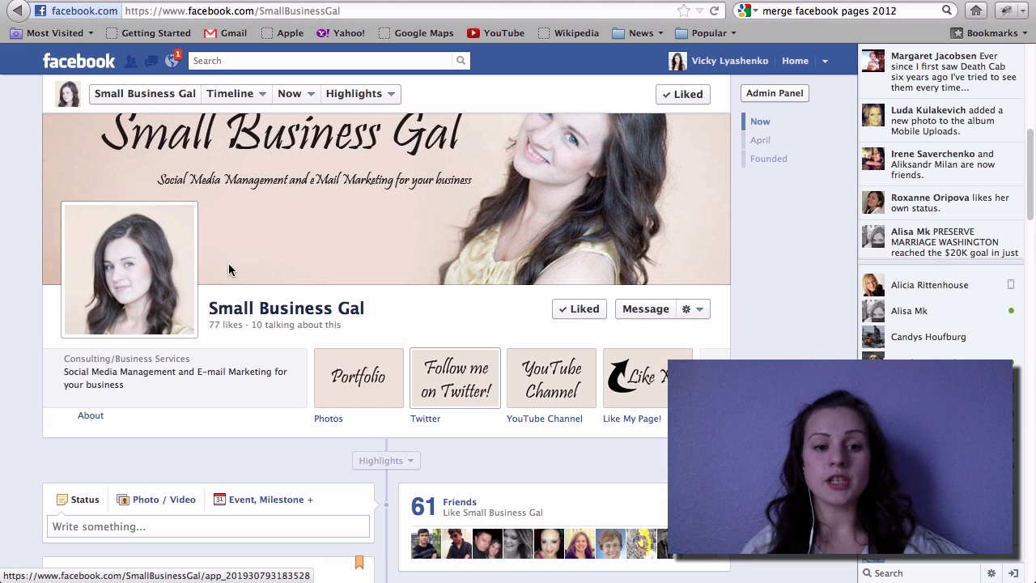
# Step: Open the second Small Business Gal page from the news feed and review its likes, timeline and admin panel
pyautogui.click(93, 71)
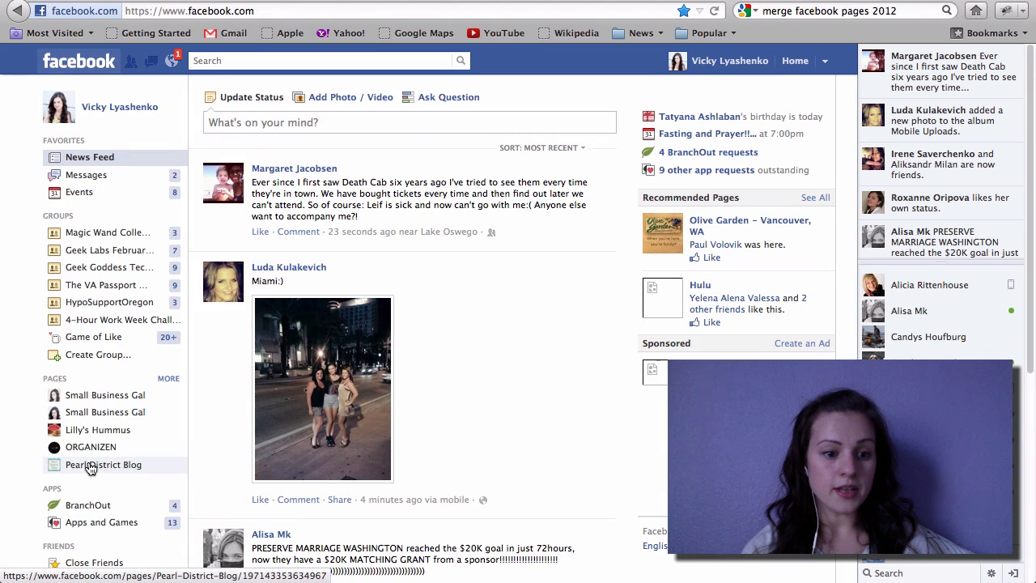
pyautogui.click(85, 412)
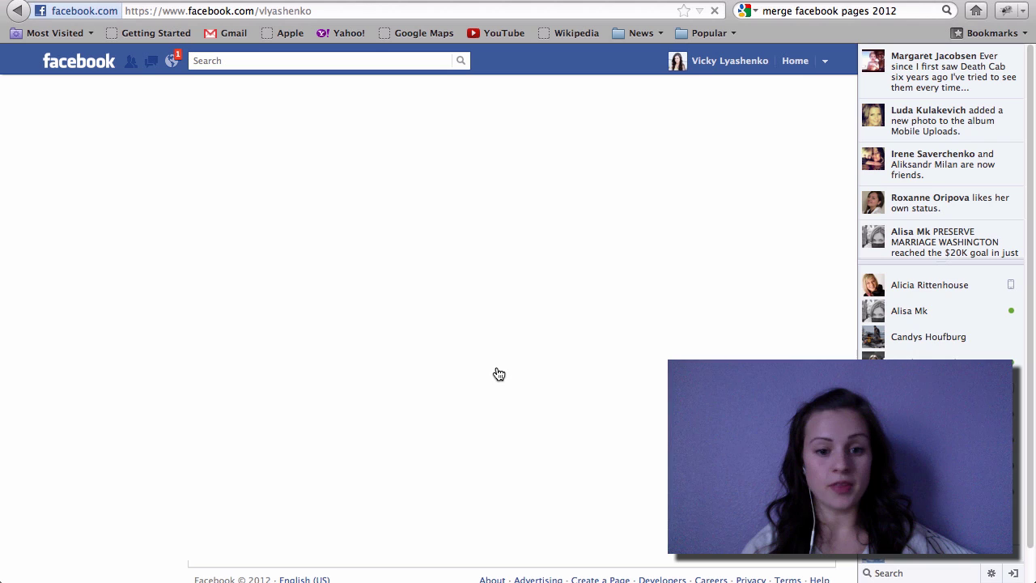
pyautogui.scroll(-3, 497, 372)
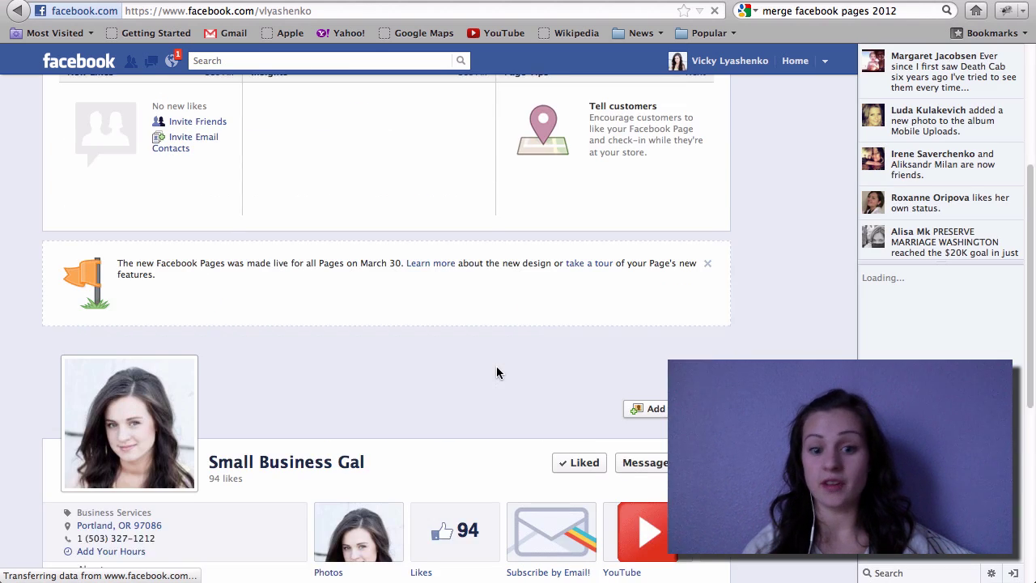
pyautogui.scroll(-5, 497, 373)
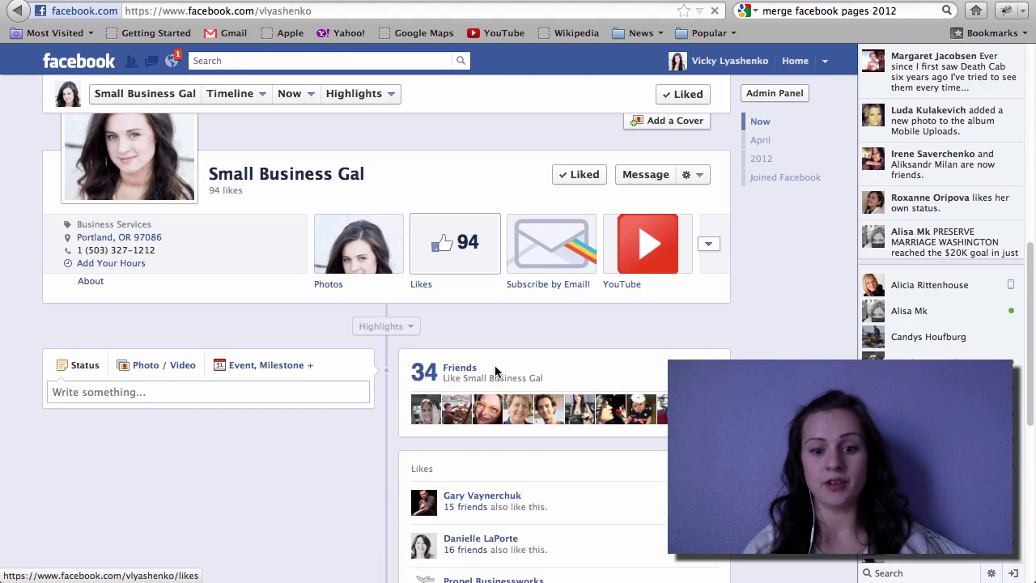
pyautogui.scroll(-3, 497, 371)
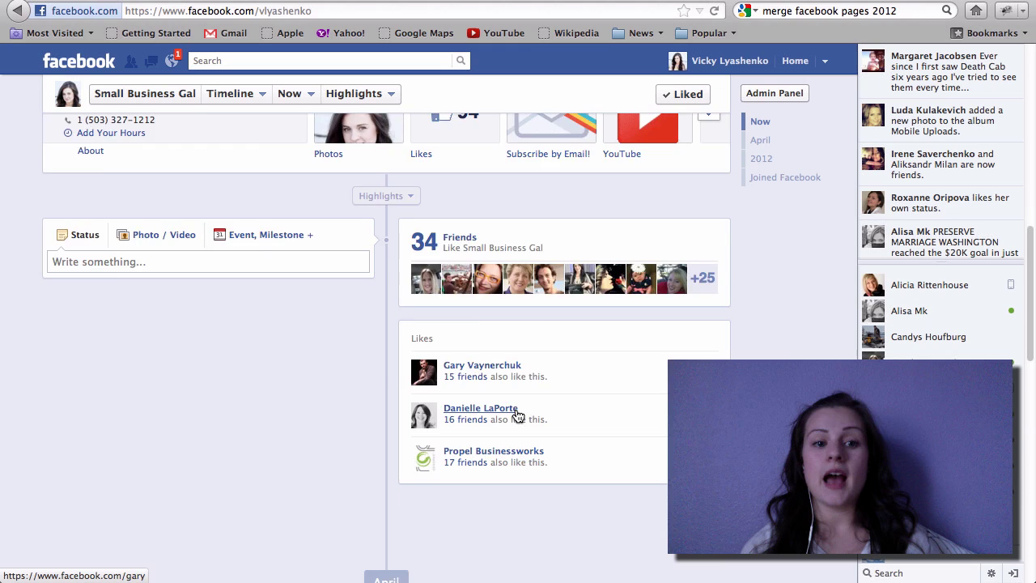
pyautogui.scroll(5, 516, 415)
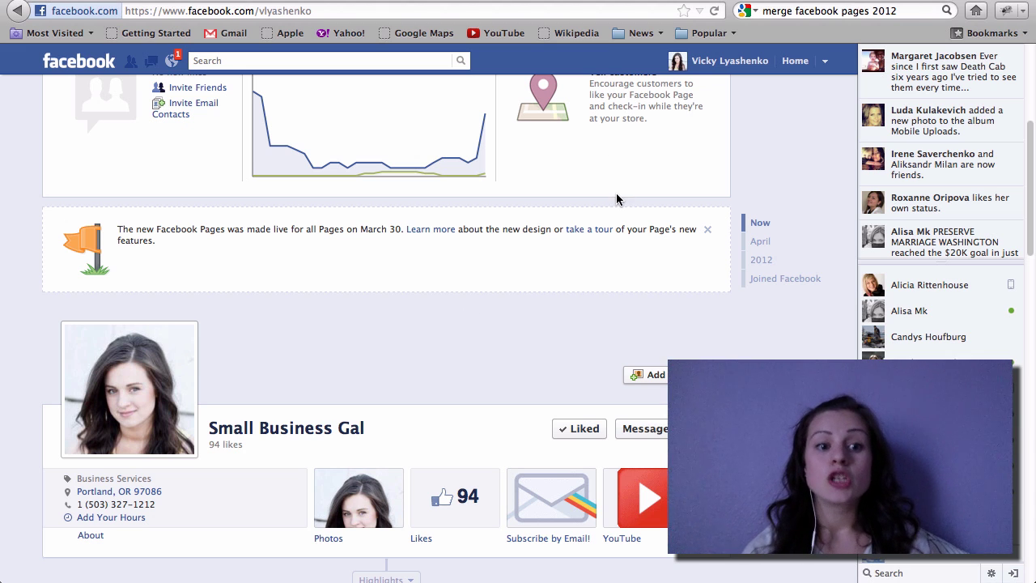
pyautogui.scroll(4, 629, 188)
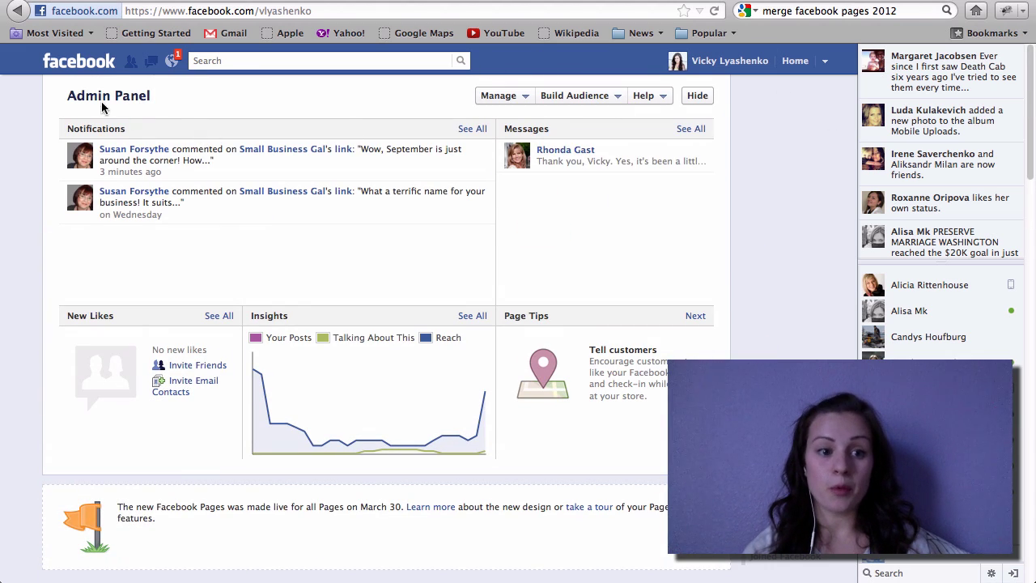
# Step: Reopen the Small Business Gal page that has the cover image and examine its profile details and timeline posts
pyautogui.click(96, 66)
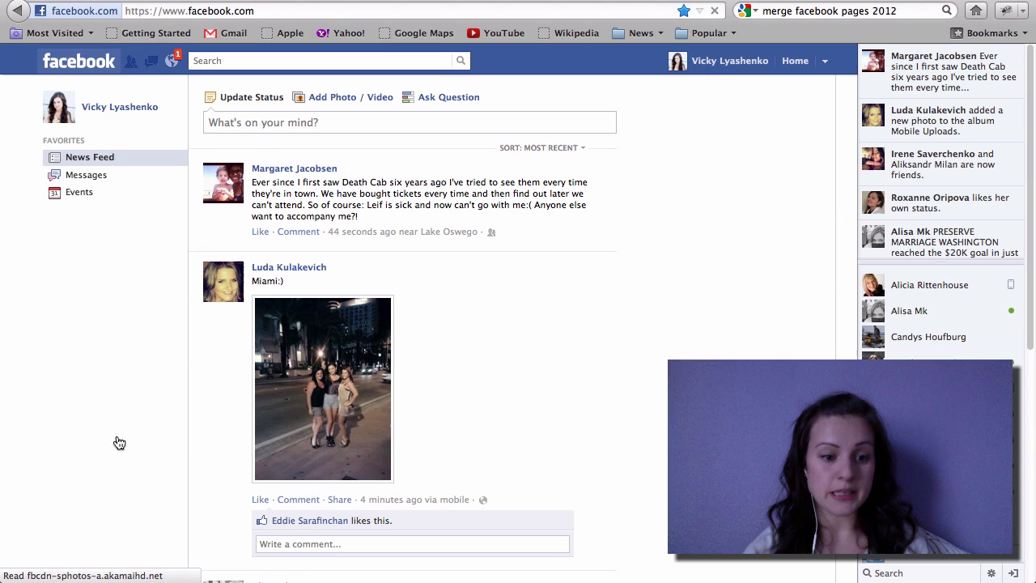
pyautogui.click(120, 411)
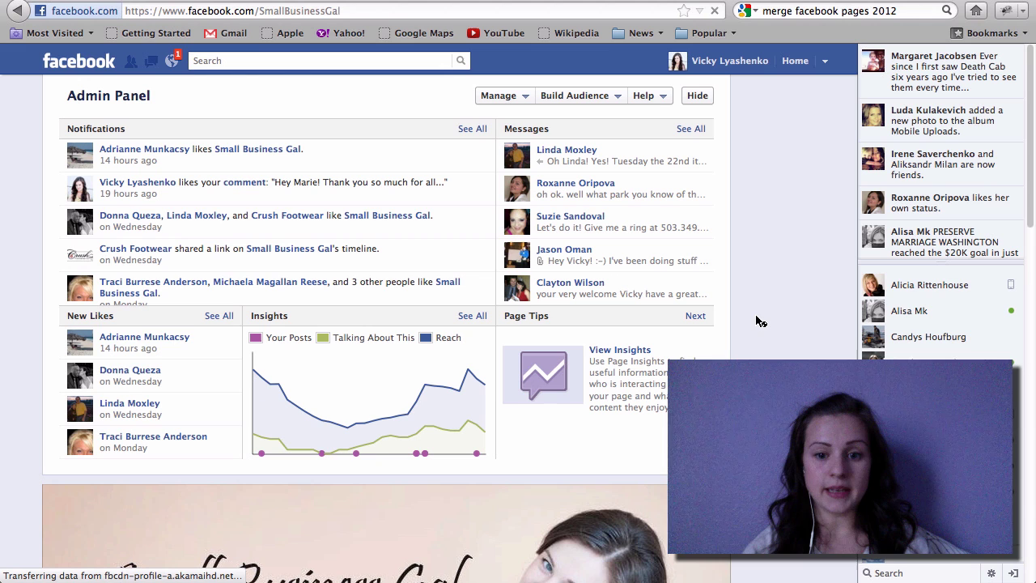
pyautogui.scroll(-10, 759, 322)
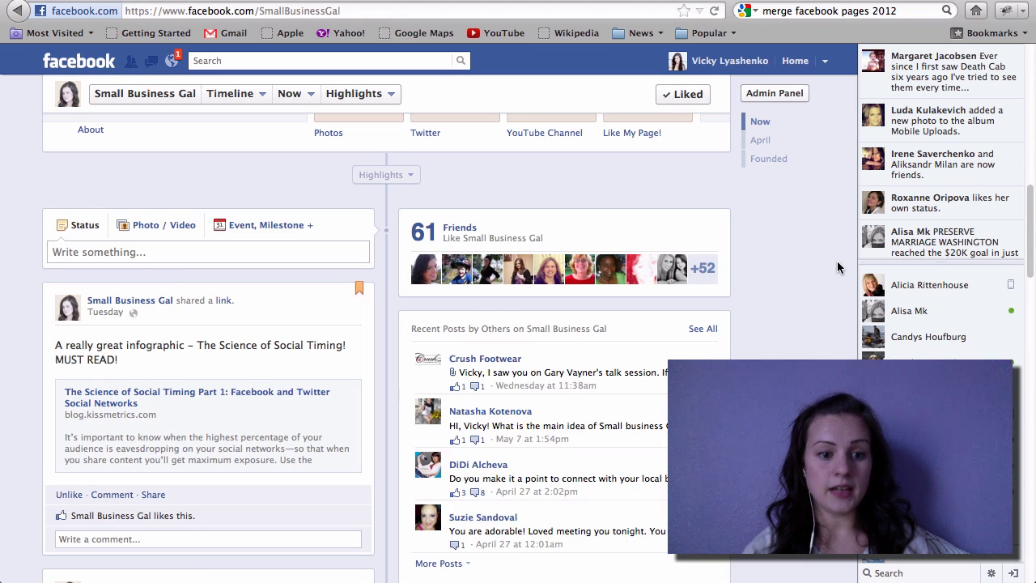
pyautogui.scroll(3, 837, 260)
pyautogui.scroll(3, 837, 261)
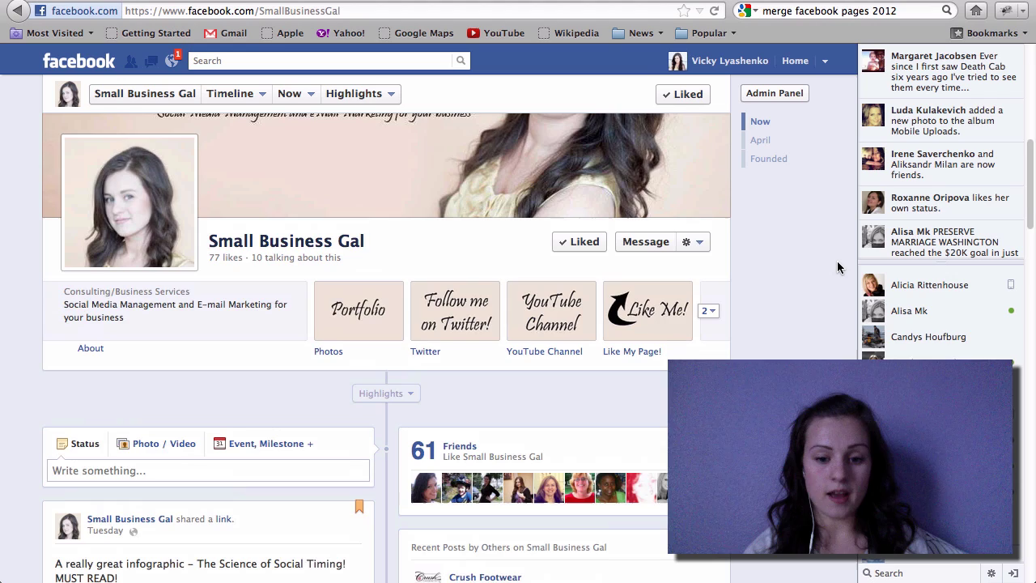
pyautogui.scroll(-10, 837, 261)
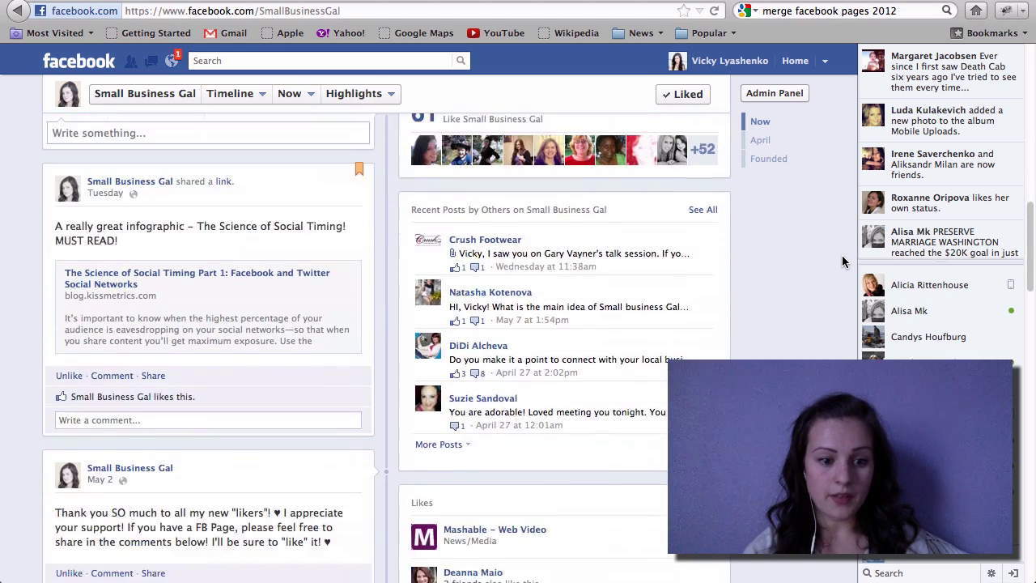
# Step: Review the cover image, profile details and admin panel of the open Small Business Gal page
pyautogui.scroll(10, 843, 261)
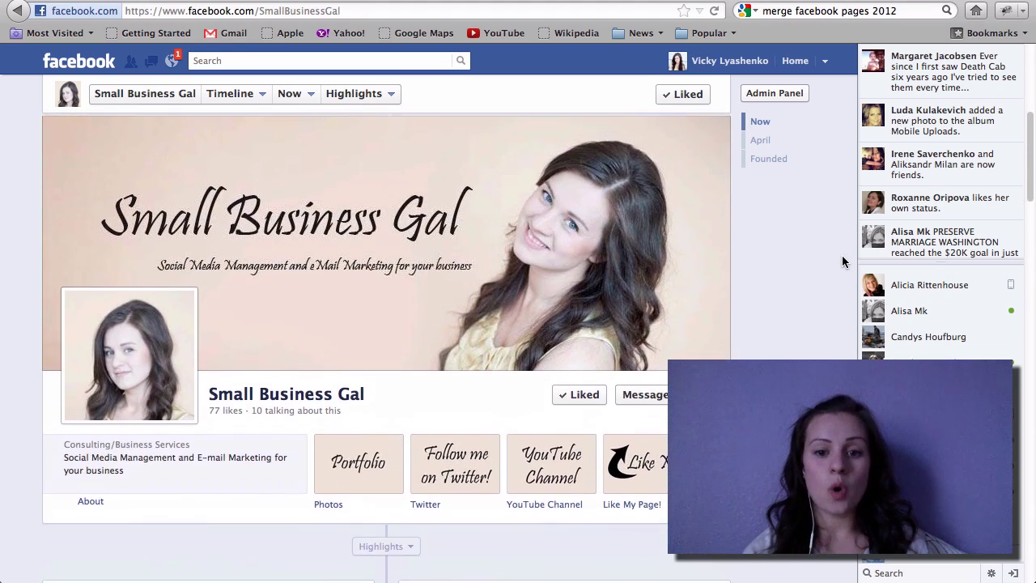
pyautogui.scroll(1, 842, 261)
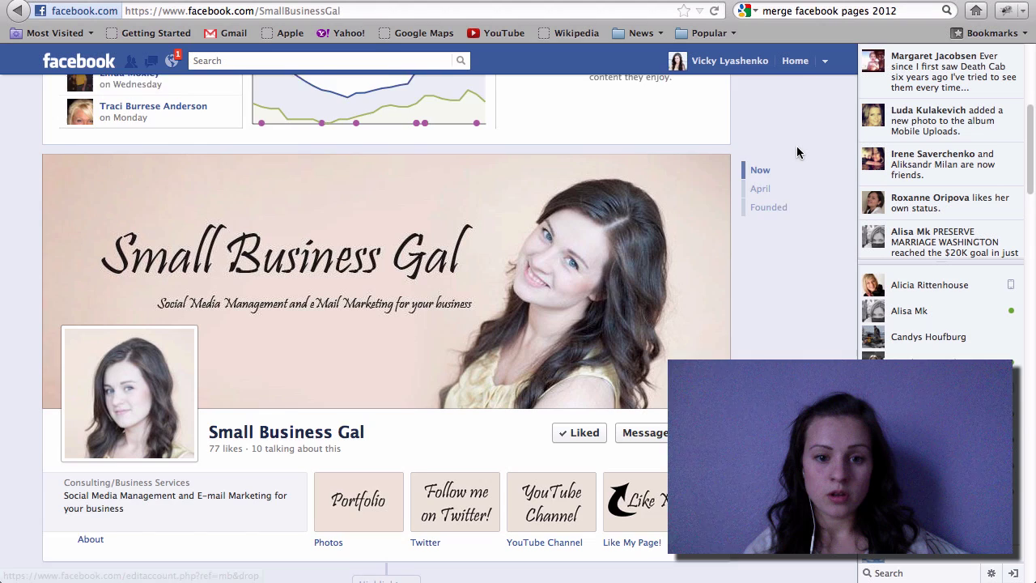
pyautogui.scroll(-3, 796, 146)
pyautogui.scroll(10, 796, 145)
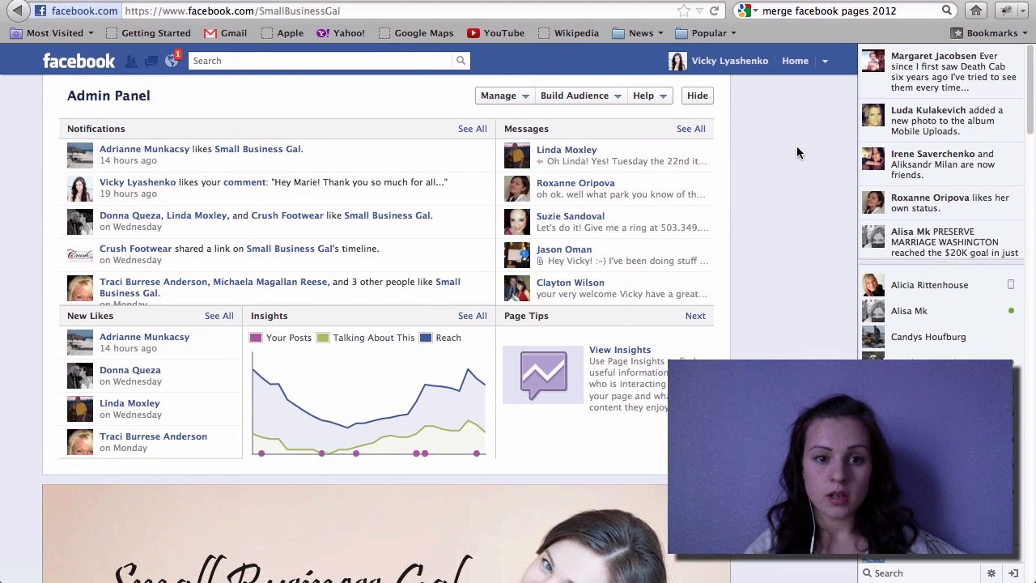
pyautogui.click(825, 63)
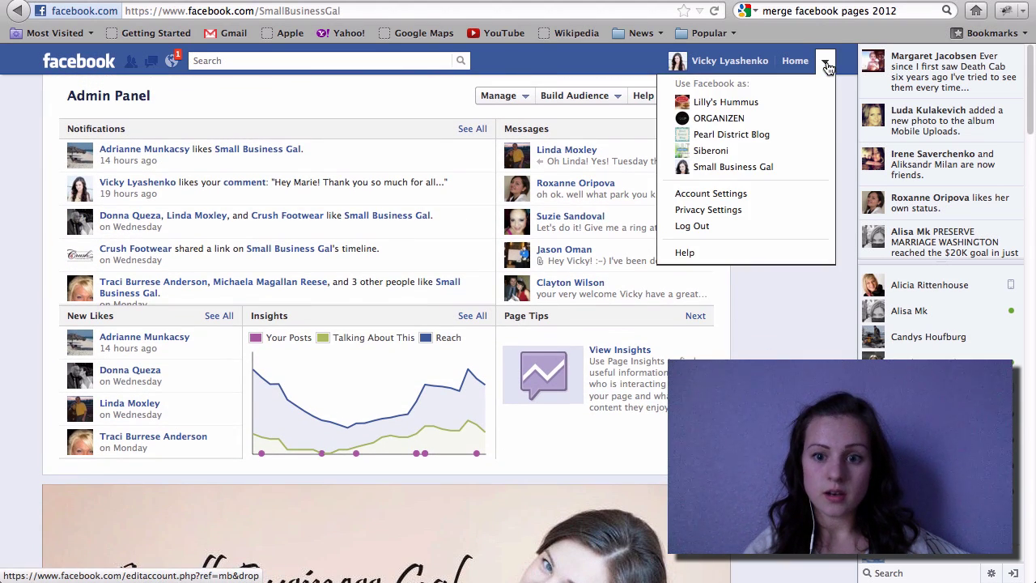
pyautogui.click(718, 61)
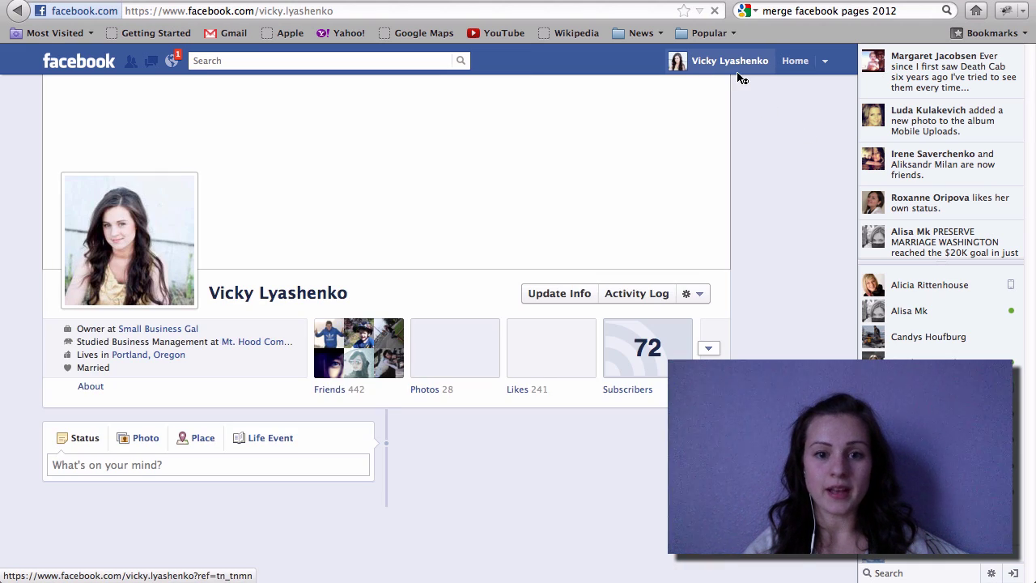
pyautogui.click(61, 65)
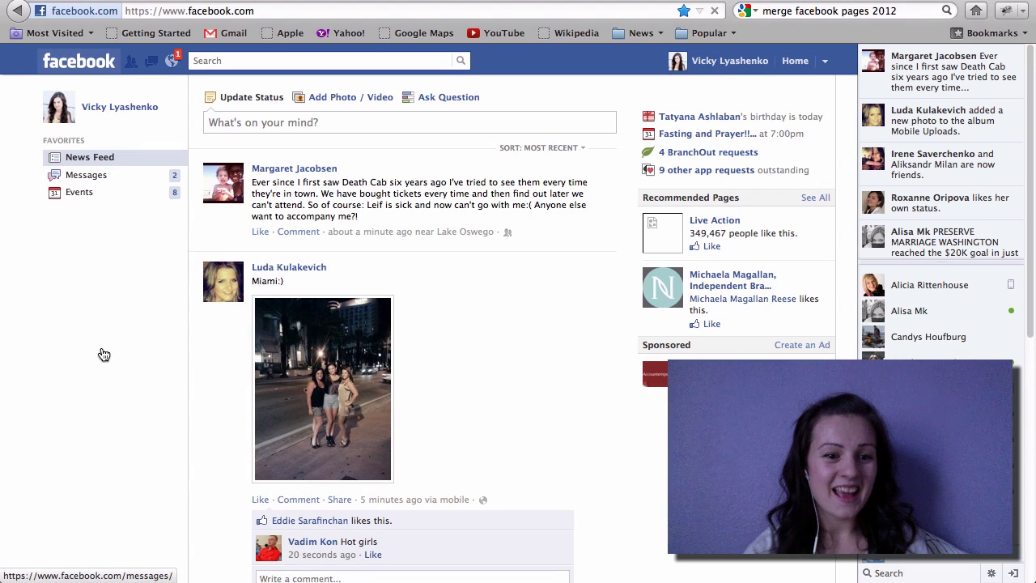
pyautogui.click(97, 395)
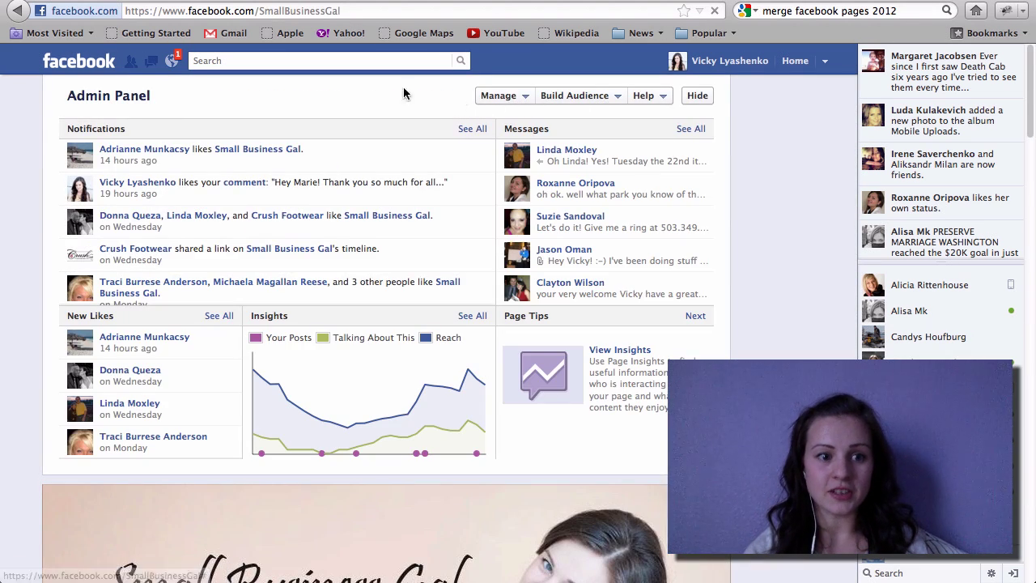
# Step: Open the page's editing resources and start merging duplicate pages into this Small Business Gal page
pyautogui.click(526, 102)
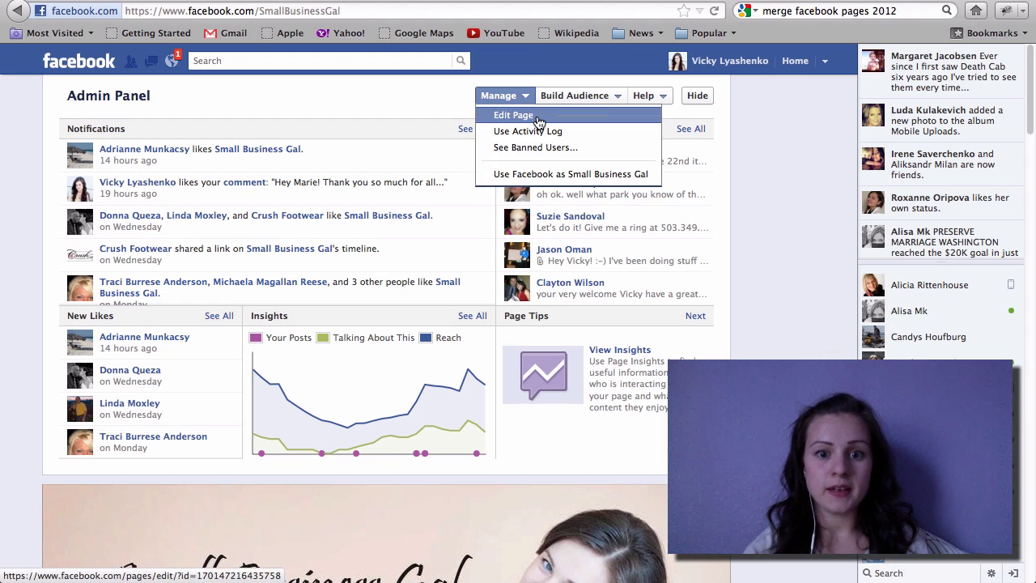
pyautogui.click(538, 118)
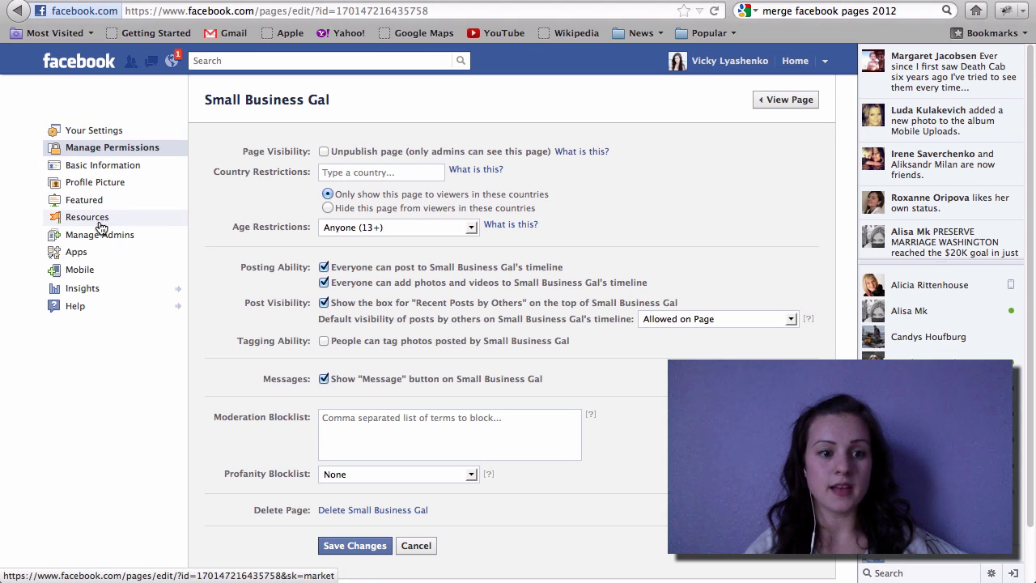
pyautogui.click(87, 218)
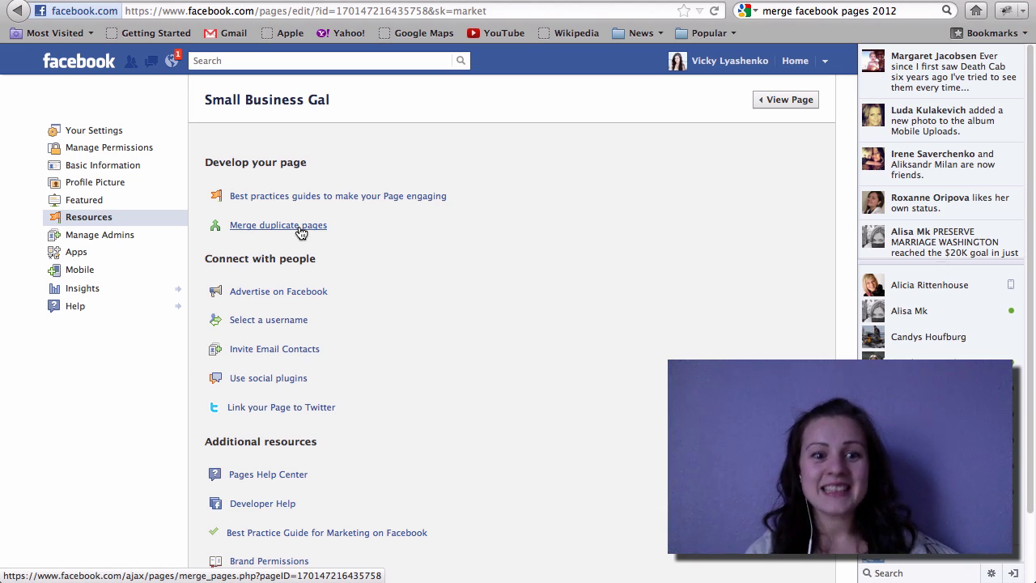
pyautogui.click(299, 229)
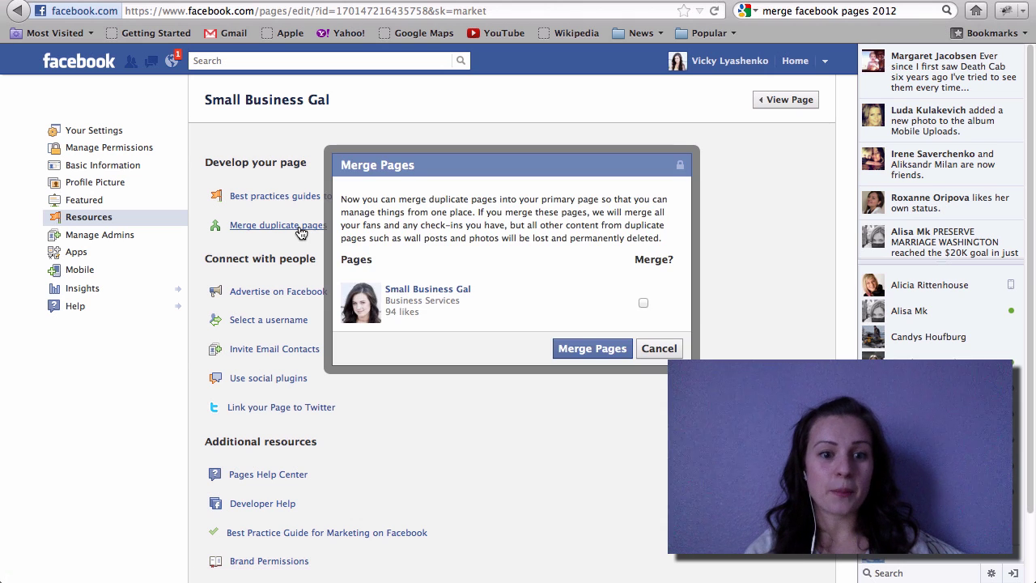
# Step: Select the duplicate Small Business Gal page in the Business Services category, merge it into the primary page, and confirm the merge
pyautogui.click(643, 305)
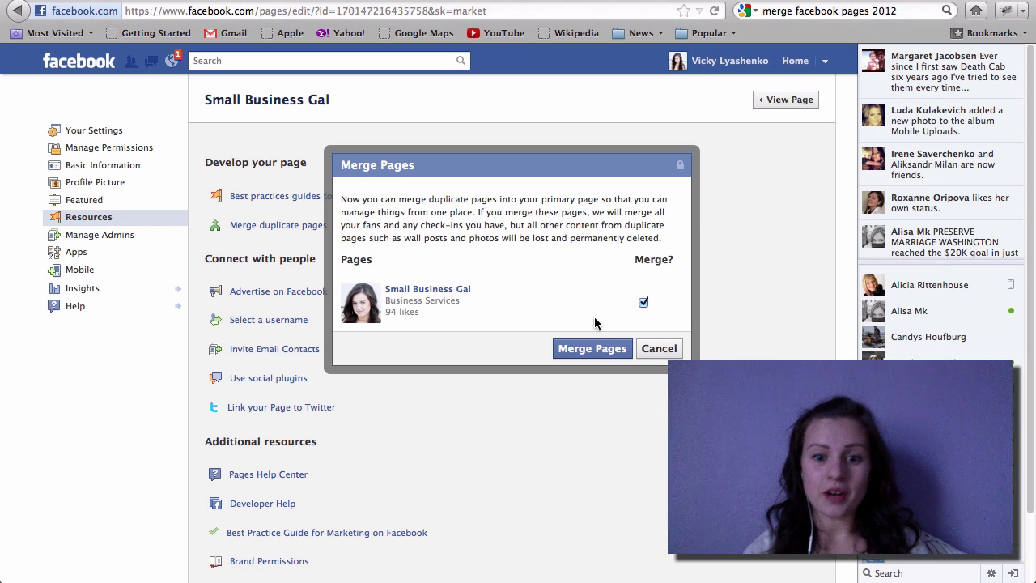
pyautogui.click(601, 349)
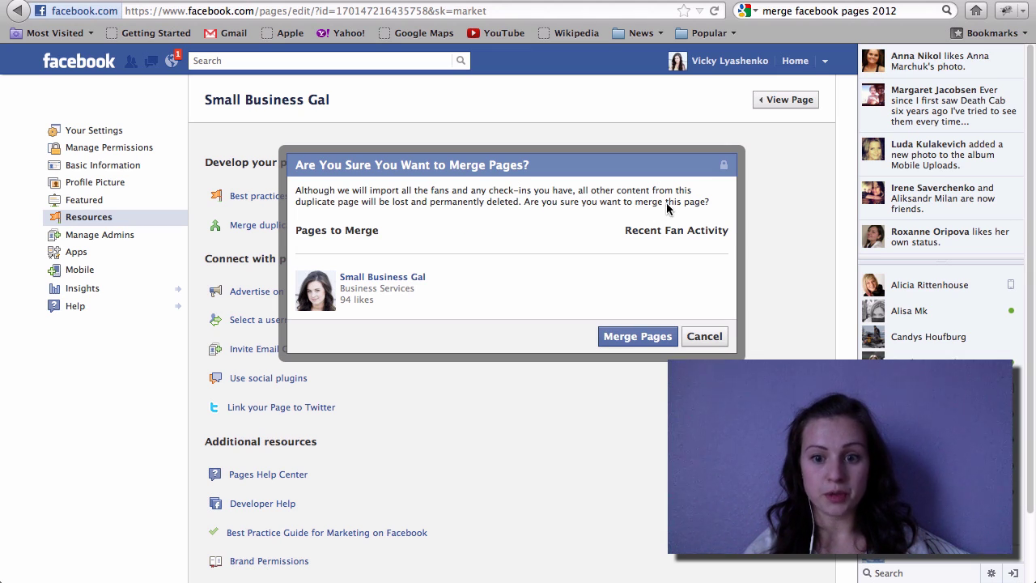
pyautogui.click(654, 338)
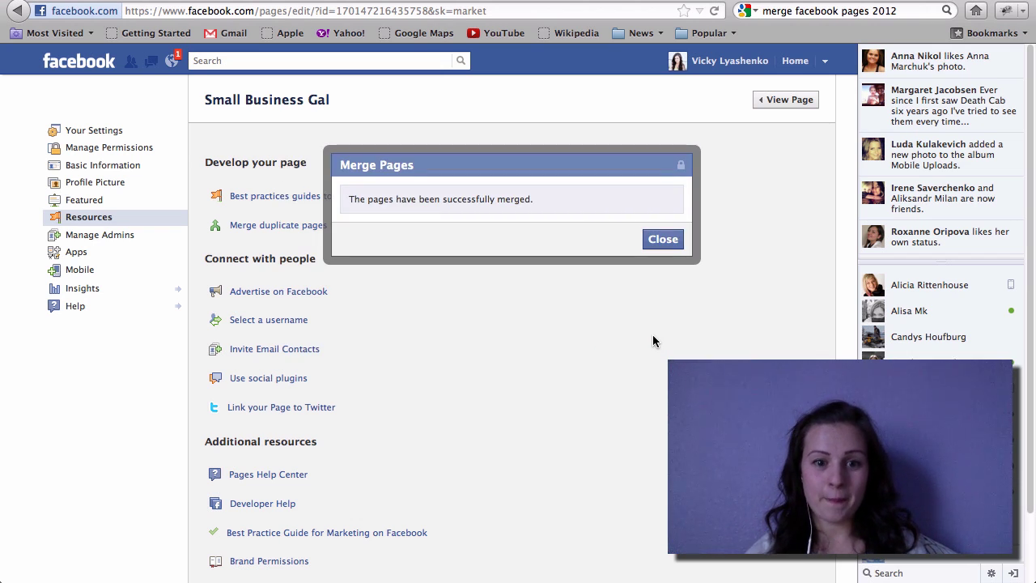
pyautogui.click(663, 241)
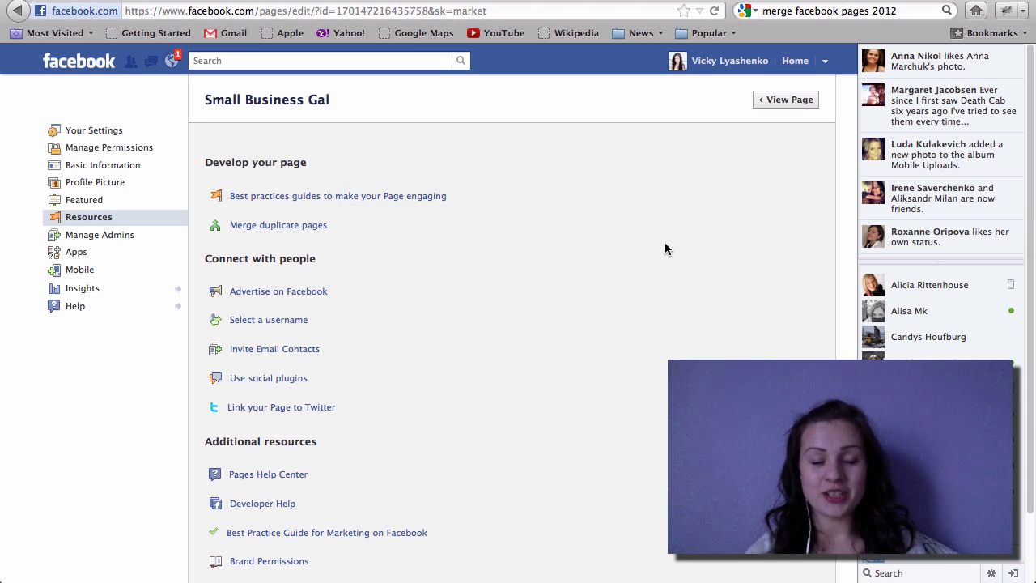
# Step: Reopen the merged Small Business Gal page from the news feed and check its new likes and like count
pyautogui.click(81, 65)
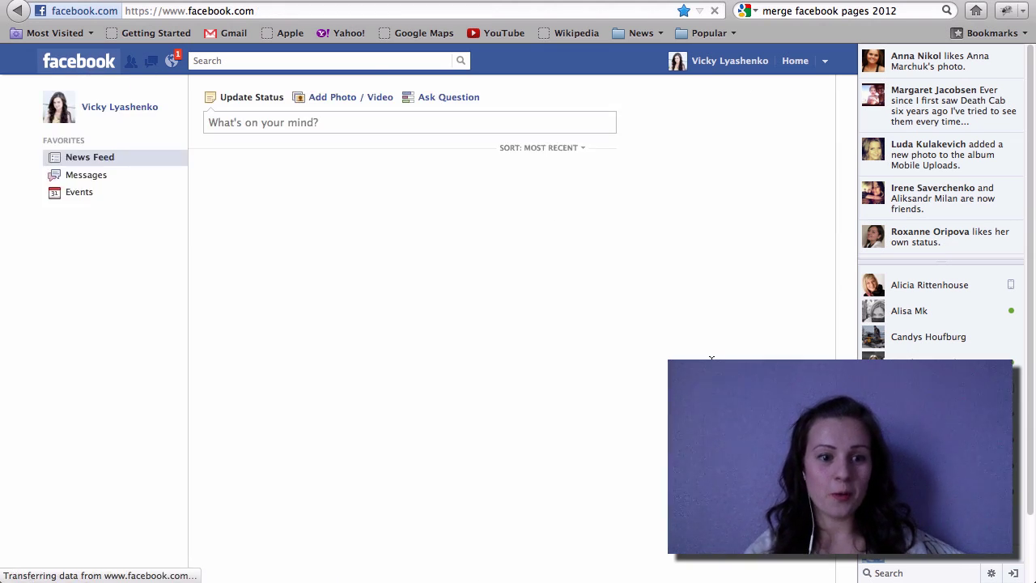
pyautogui.scroll(-1, 555, 399)
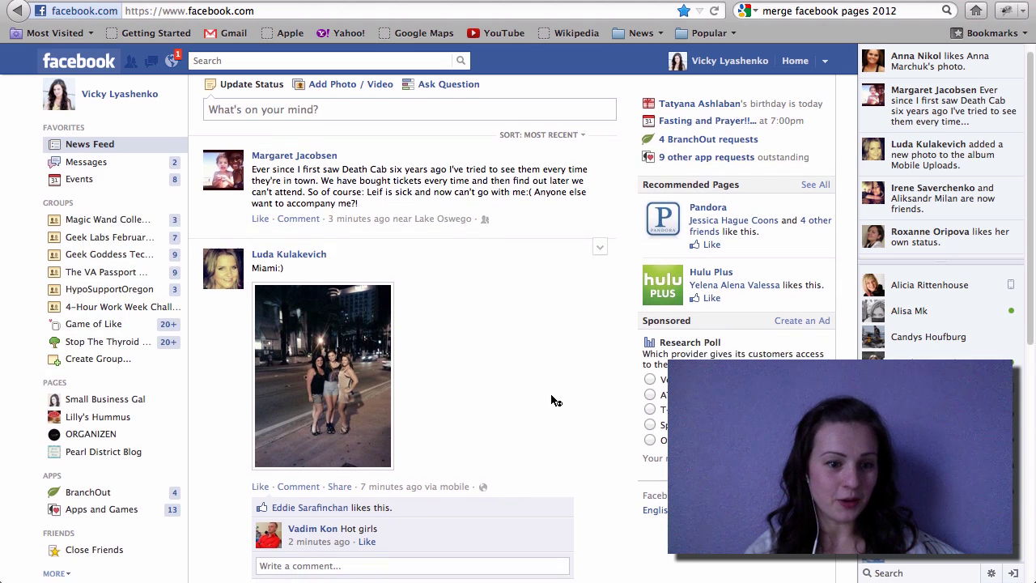
pyautogui.click(139, 403)
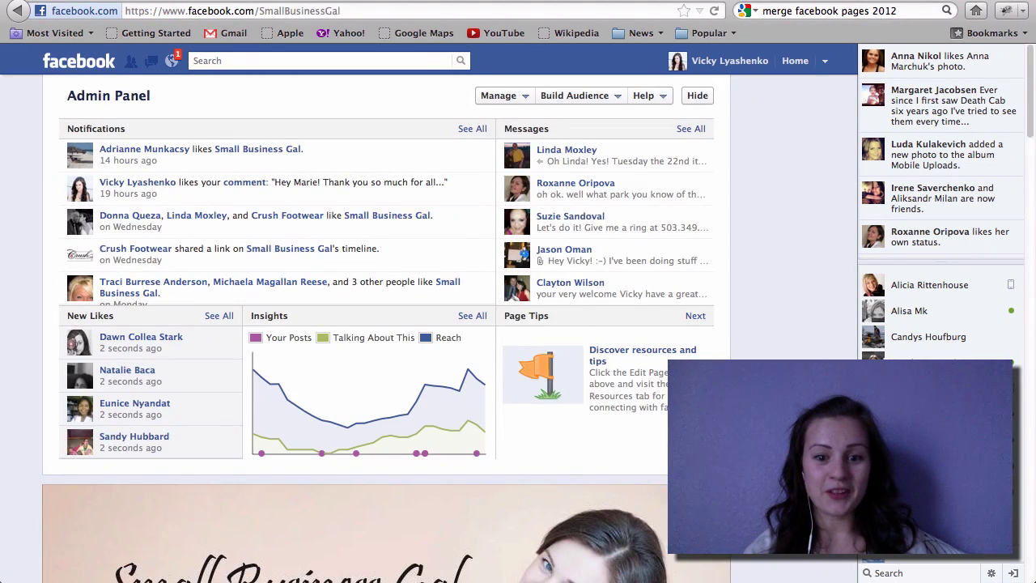
pyautogui.scroll(-5, 387, 324)
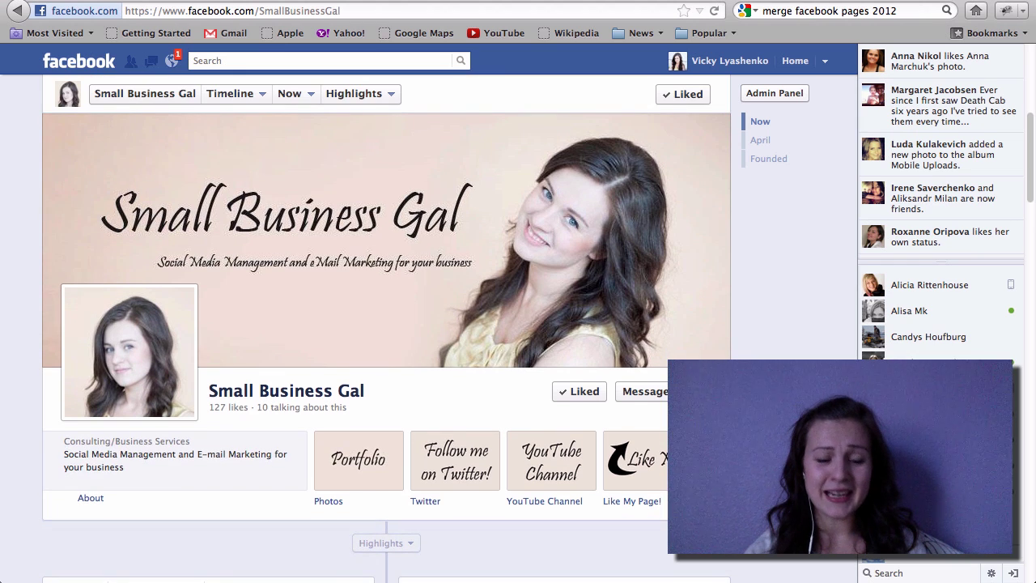